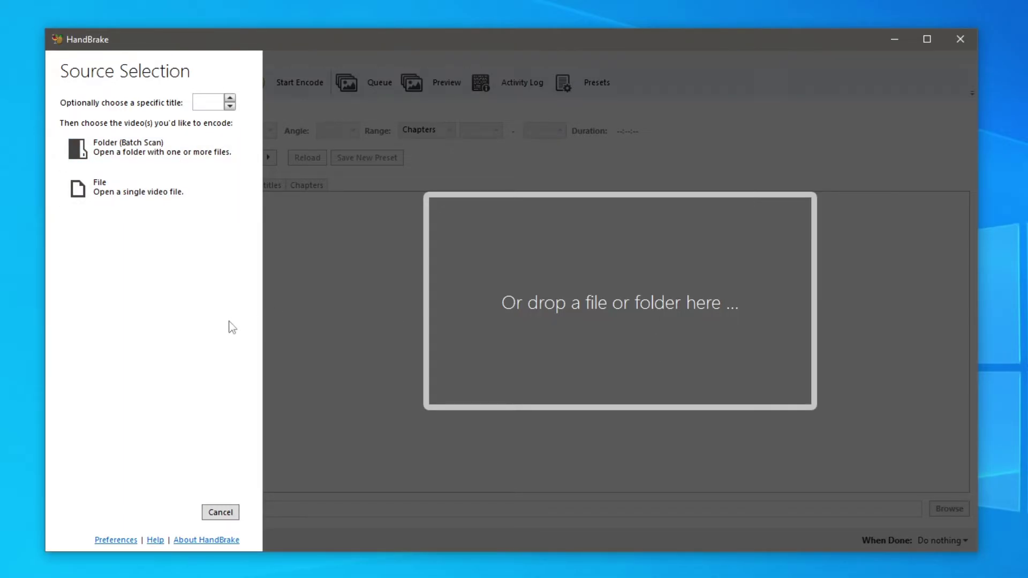
Load Example.mp4 from the Desktop folder as HandBrake's source video.
{"action": "left_click", "coordinate": [150, 195]}
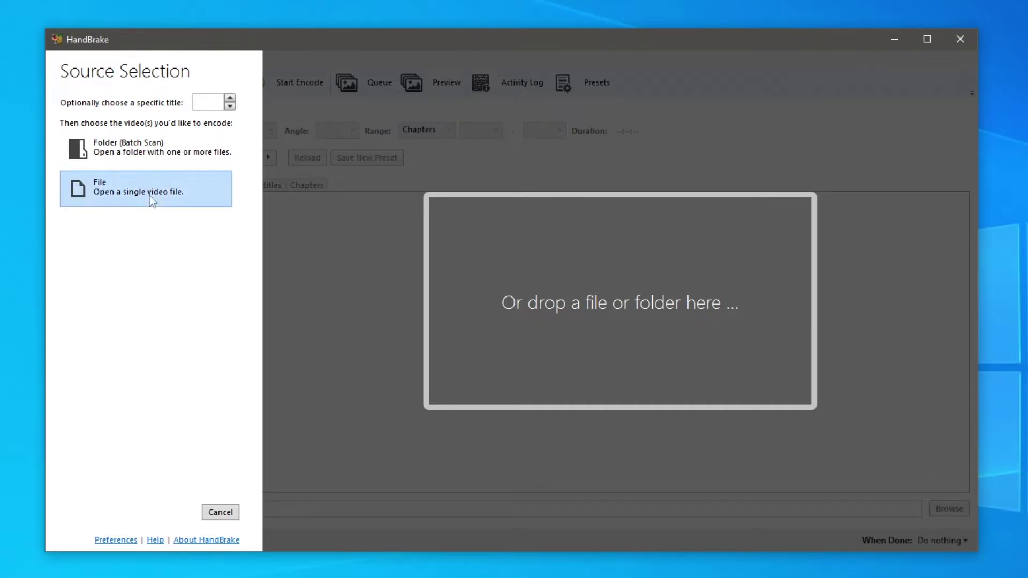
{"action": "scroll", "coordinate": [114, 175], "scroll_direction": "up", "scroll_amount": 5}
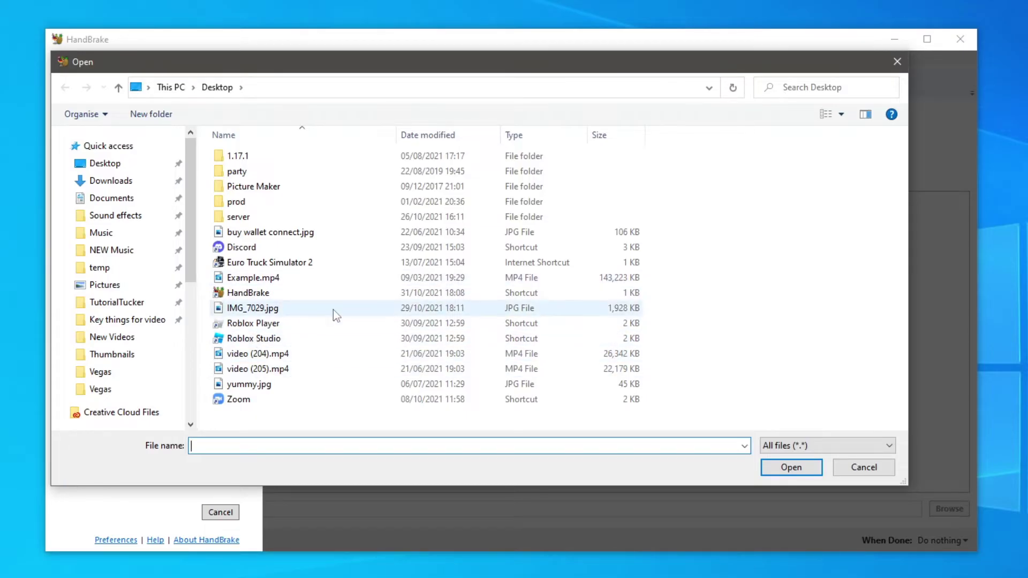
{"action": "double_click", "coordinate": [240, 277]}
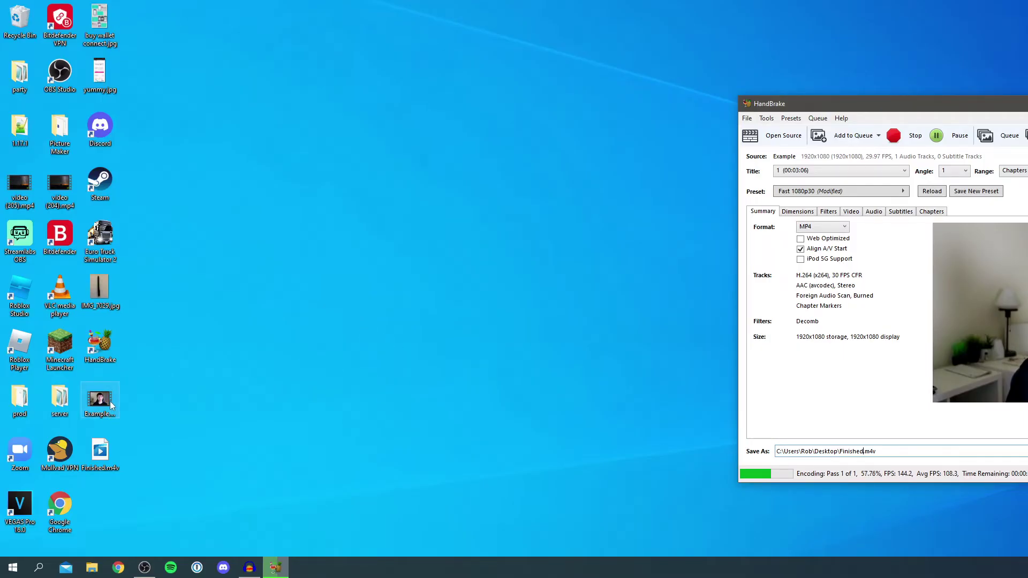
Open Example.mp4's Properties and confirm its size reads 139 MB.
{"action": "left_click", "coordinate": [110, 402]}
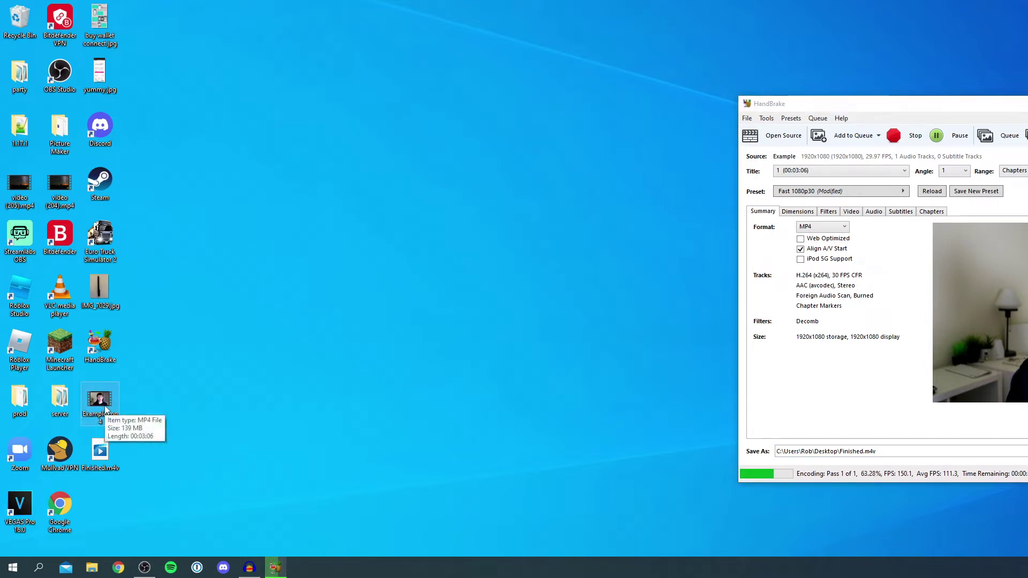
{"action": "right_click", "coordinate": [106, 407]}
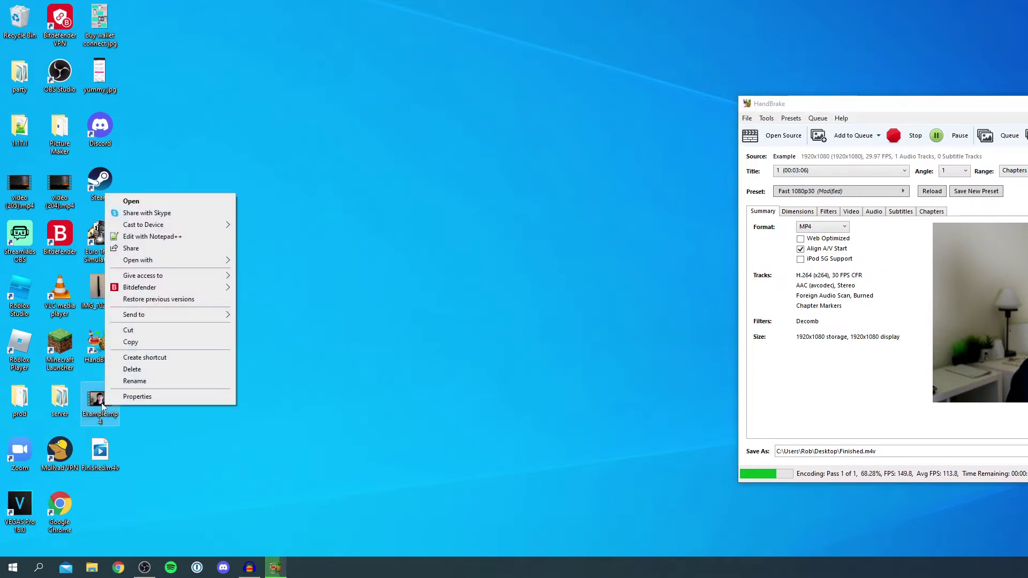
{"action": "left_click", "coordinate": [135, 397]}
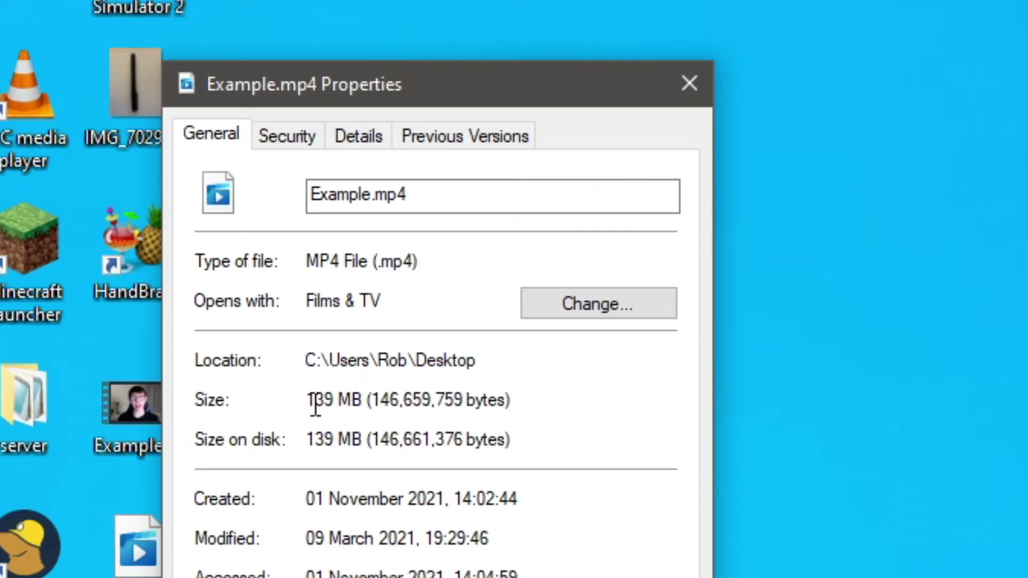
{"action": "left_click_drag", "start_coordinate": [309, 401], "coordinate": [331, 401]}
{"action": "left_click", "coordinate": [332, 400]}
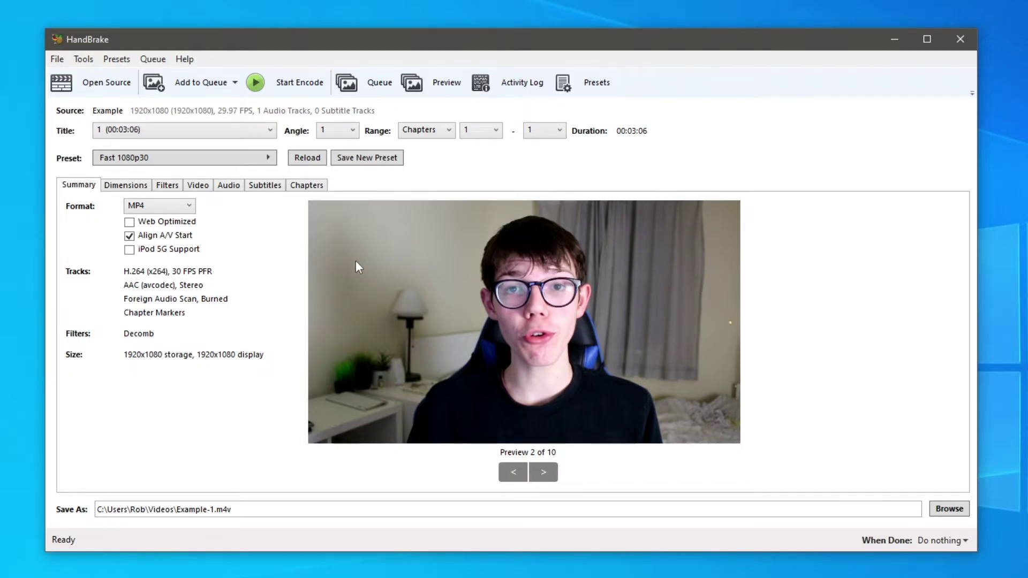
{"action": "left_click", "coordinate": [90, 86]}
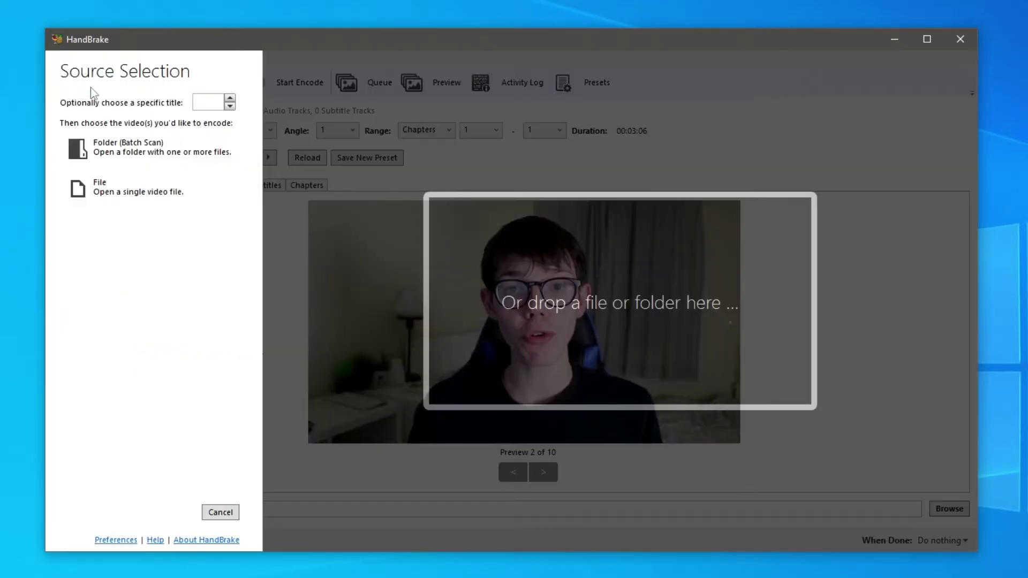
{"action": "left_click", "coordinate": [220, 511]}
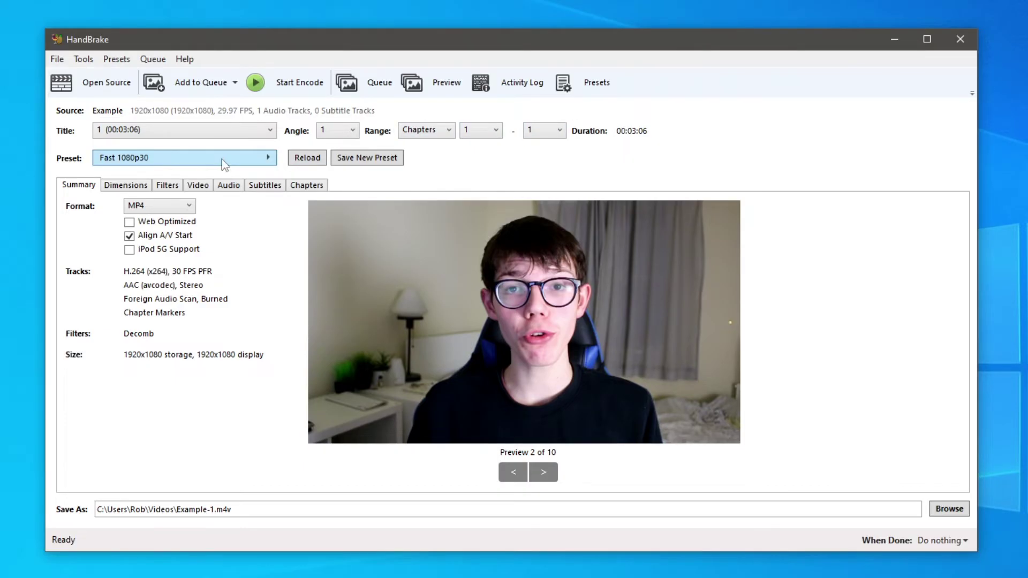
{"action": "left_click", "coordinate": [160, 160]}
{"action": "mouse_move", "coordinate": [297, 165]}
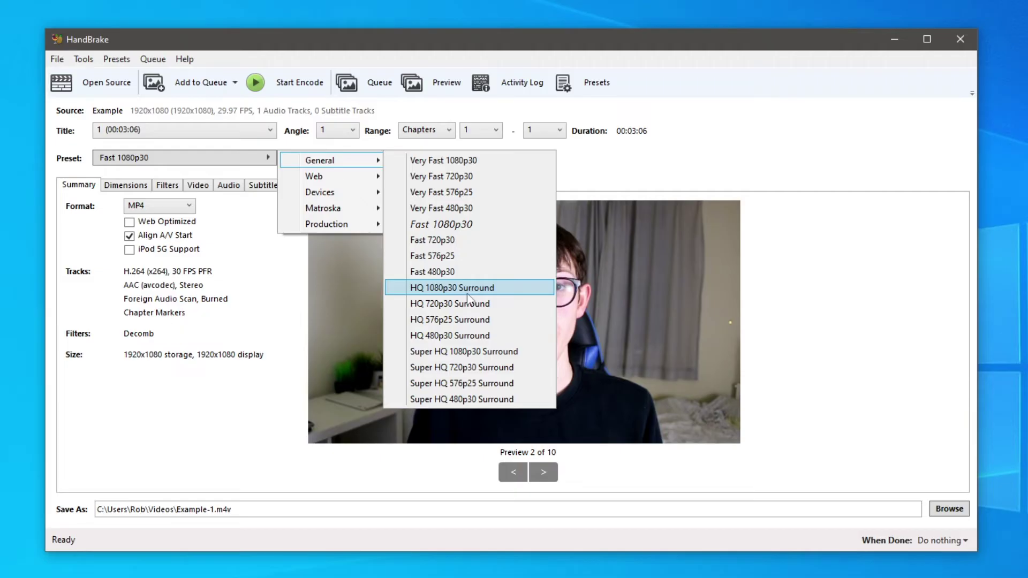
{"action": "left_click", "coordinate": [65, 211]}
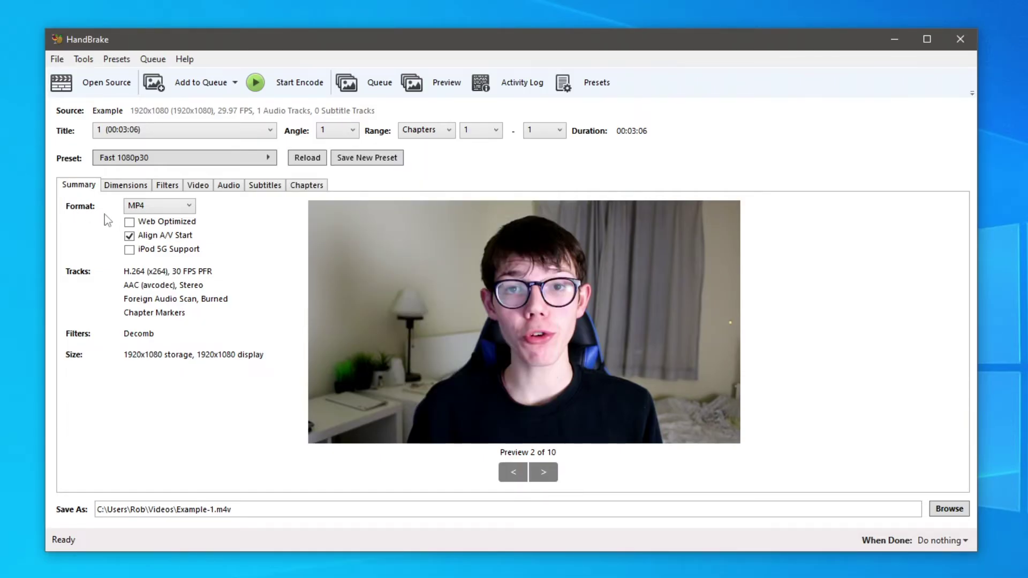
{"action": "left_click", "coordinate": [148, 210]}
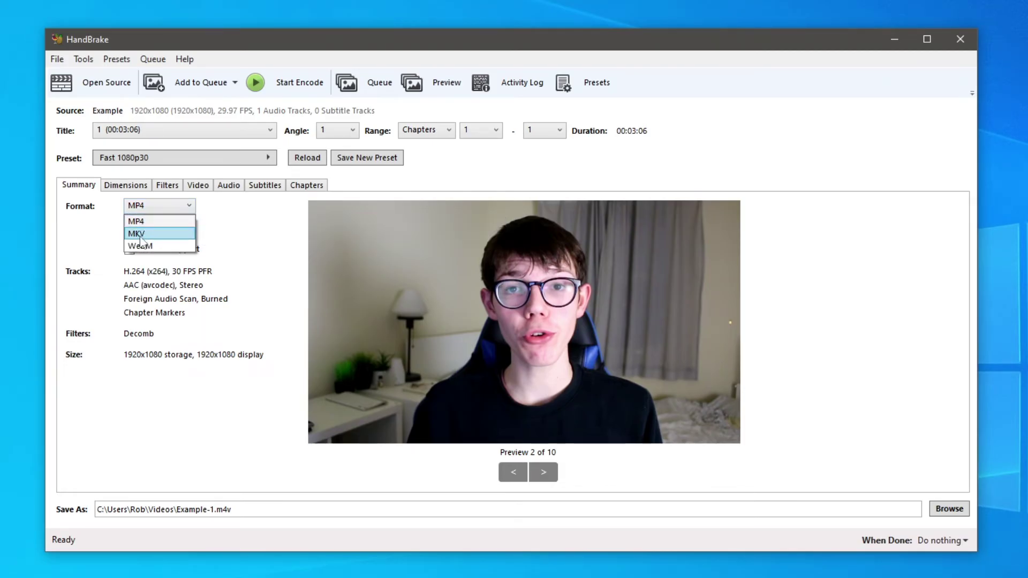
{"action": "left_click", "coordinate": [259, 230]}
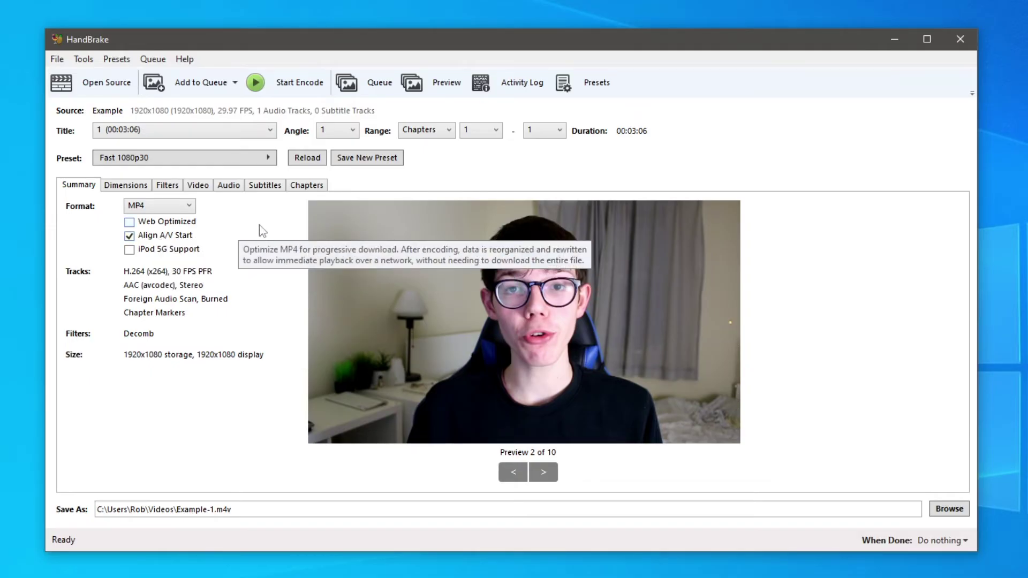
Review the Dimensions tab (1920 width) and Filters tab, ending on the Video tab.
{"action": "left_click", "coordinate": [125, 187]}
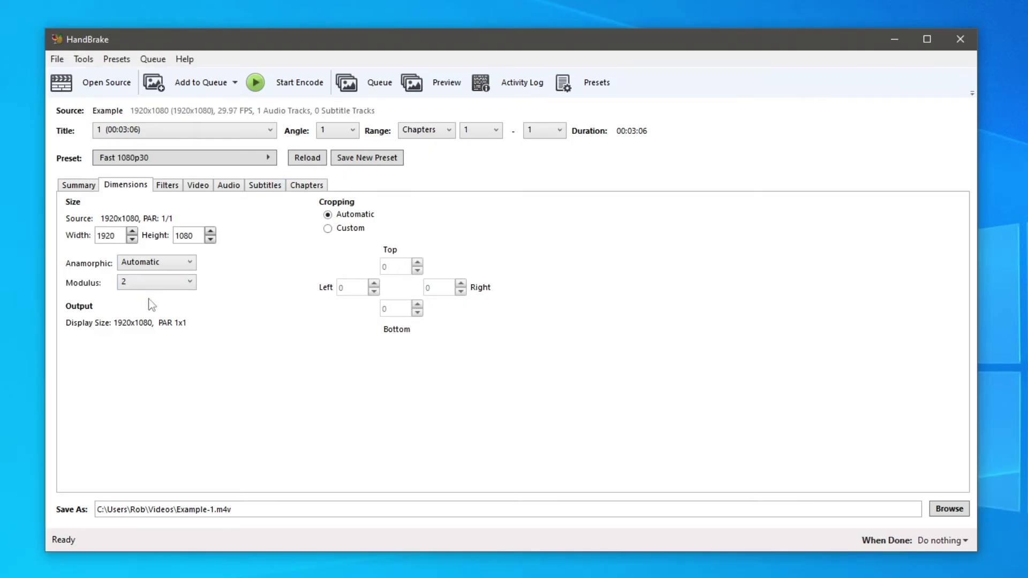
{"action": "double_click", "coordinate": [95, 236]}
{"action": "left_click", "coordinate": [96, 235]}
{"action": "left_click", "coordinate": [175, 190]}
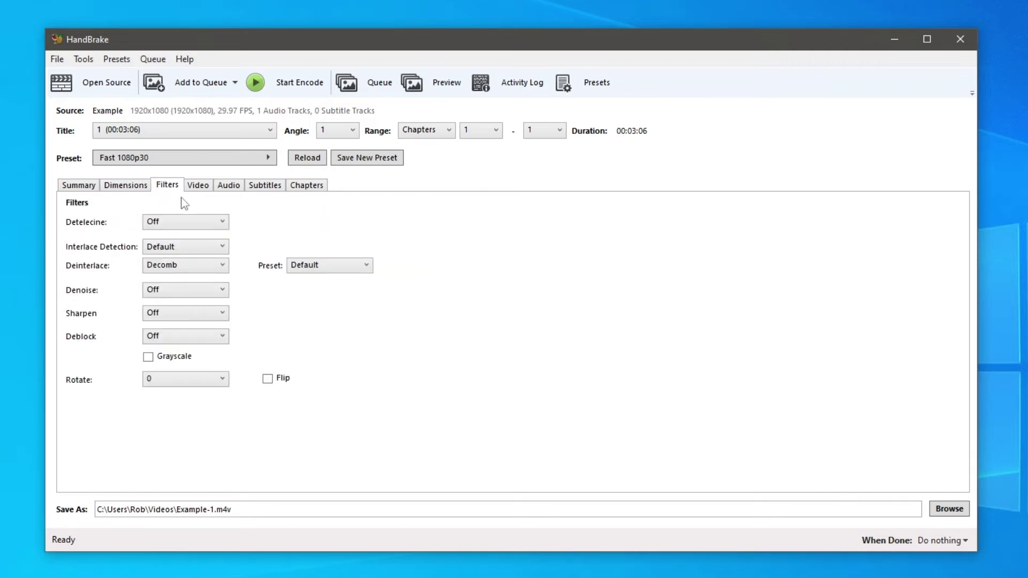
{"action": "mouse_move", "coordinate": [184, 311]}
{"action": "mouse_move", "coordinate": [181, 343]}
{"action": "mouse_move", "coordinate": [191, 360]}
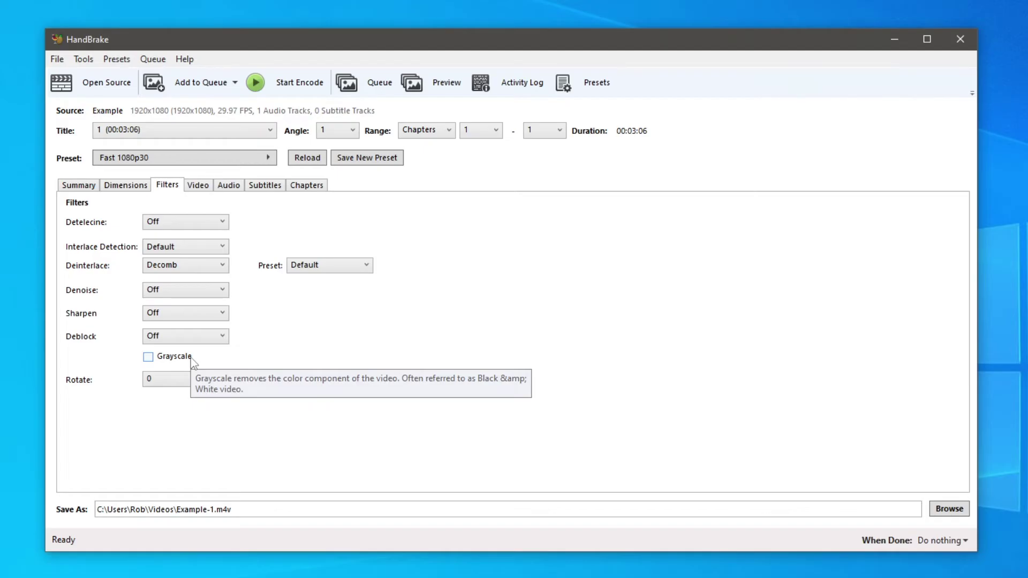
{"action": "left_click", "coordinate": [204, 188]}
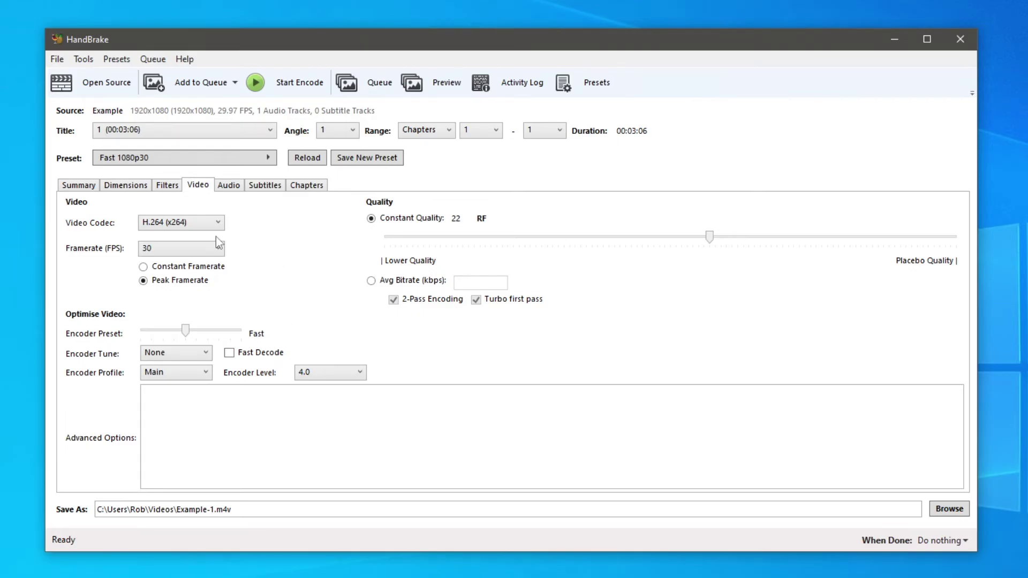
Keep H.264 (x264) as the codec and set a constant 30 fps framerate.
{"action": "left_click", "coordinate": [156, 227]}
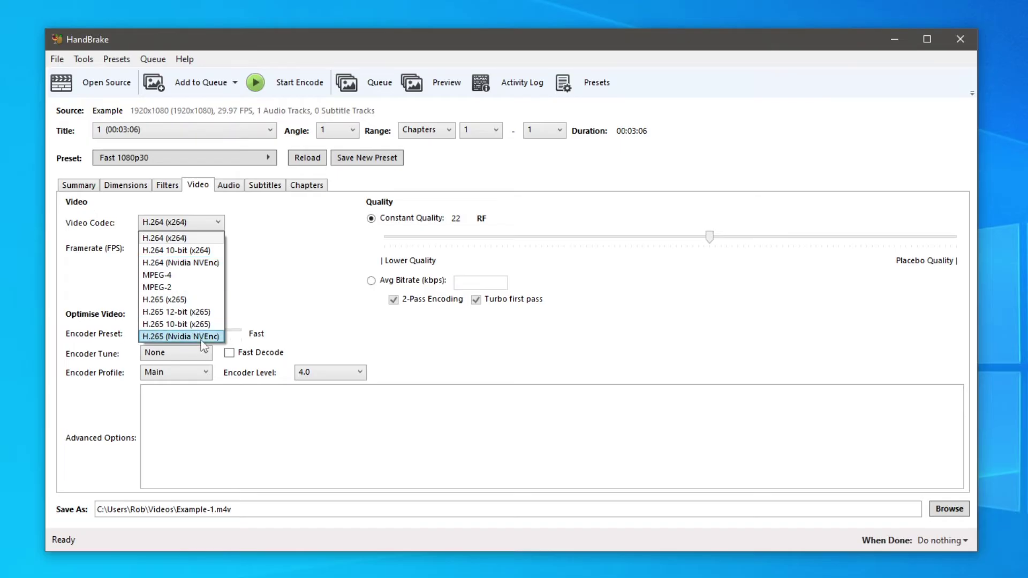
{"action": "left_click", "coordinate": [156, 238]}
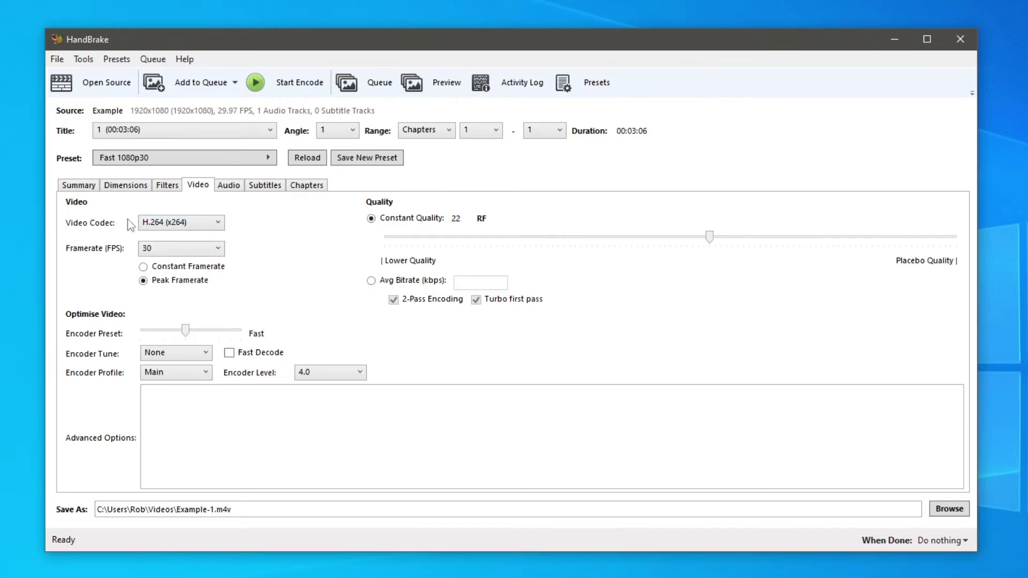
{"action": "left_click", "coordinate": [145, 249]}
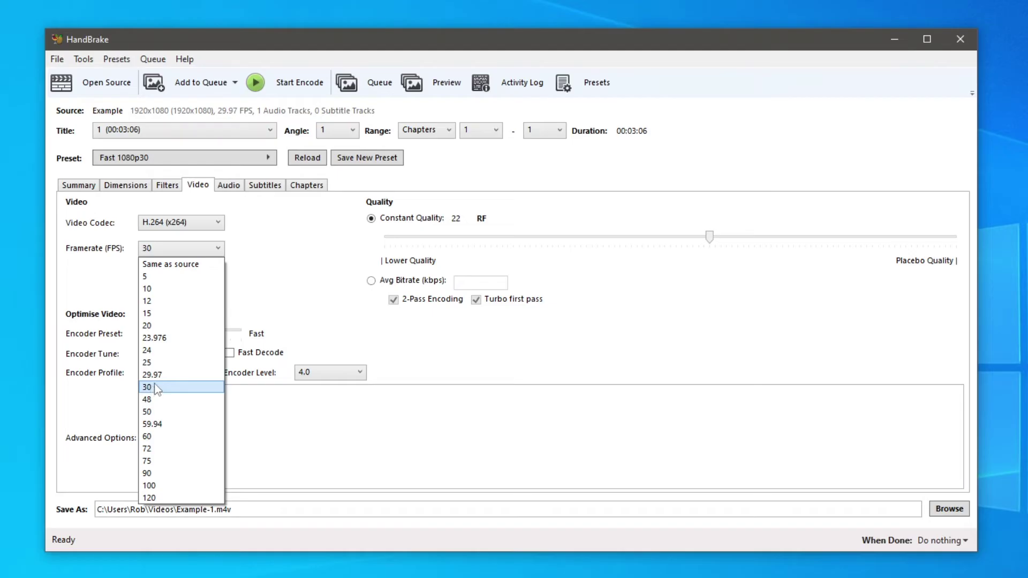
{"action": "left_click", "coordinate": [161, 265]}
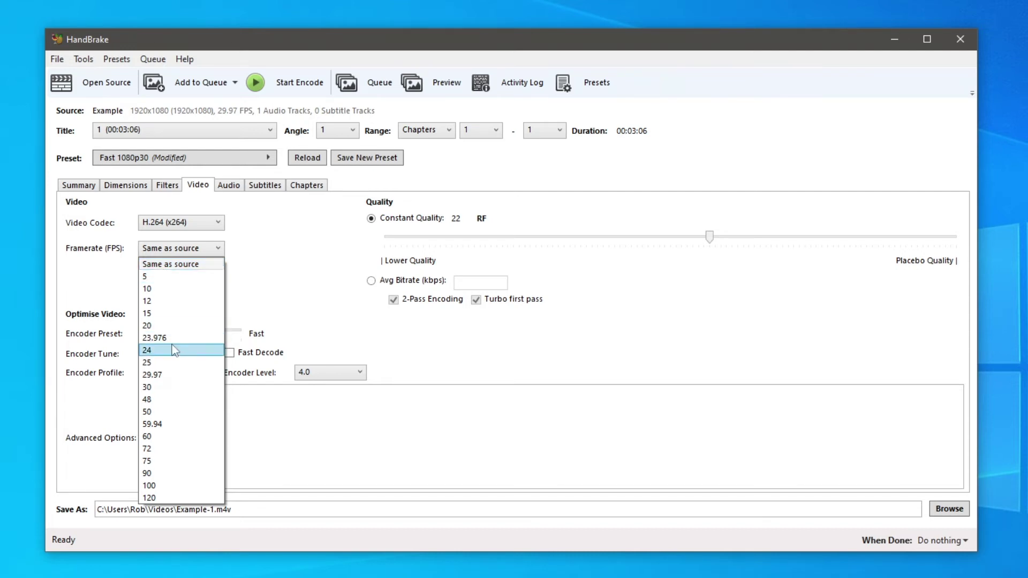
{"action": "left_click", "coordinate": [162, 387]}
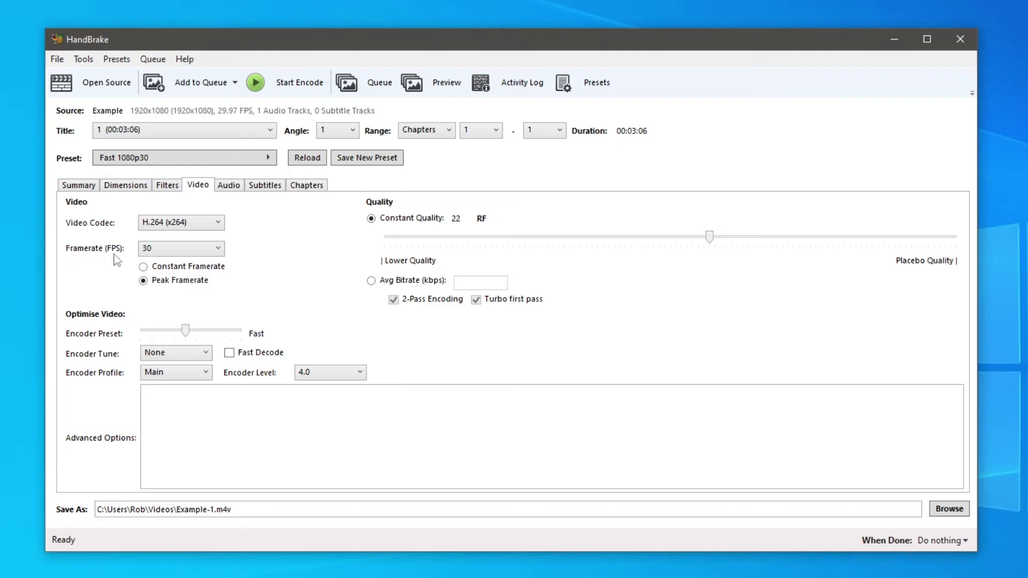
{"action": "left_click", "coordinate": [185, 265]}
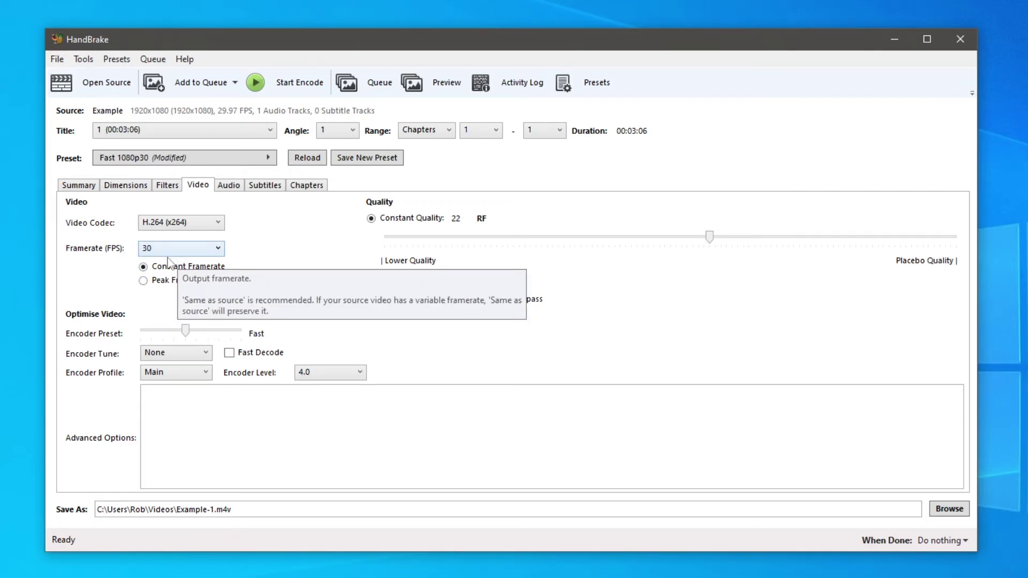
{"action": "left_click", "coordinate": [162, 280]}
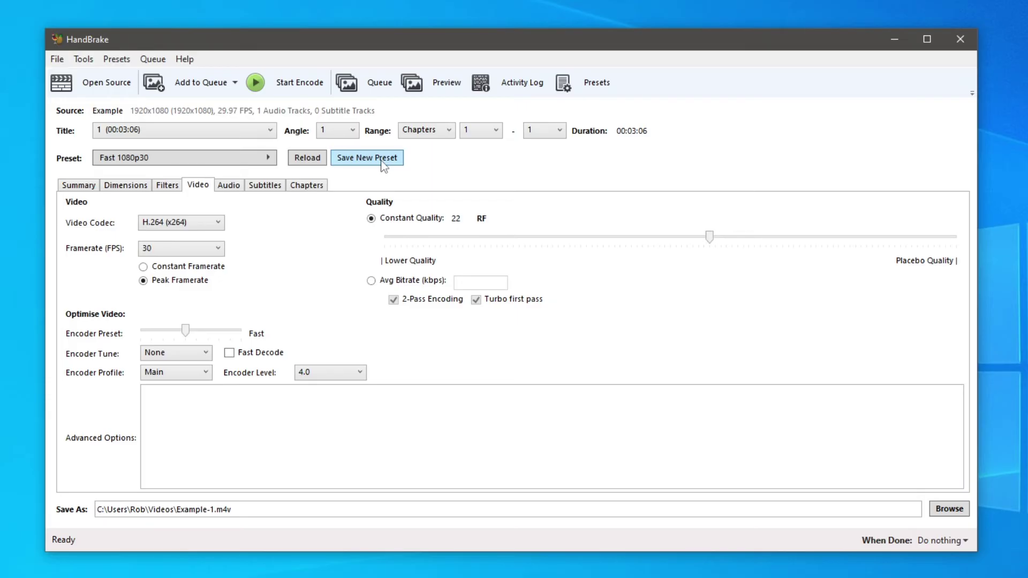
{"action": "left_click", "coordinate": [160, 266]}
Check the Audio, Subtitles and Chapters tabs, then return to the Summary tab.
{"action": "left_click", "coordinate": [229, 188]}
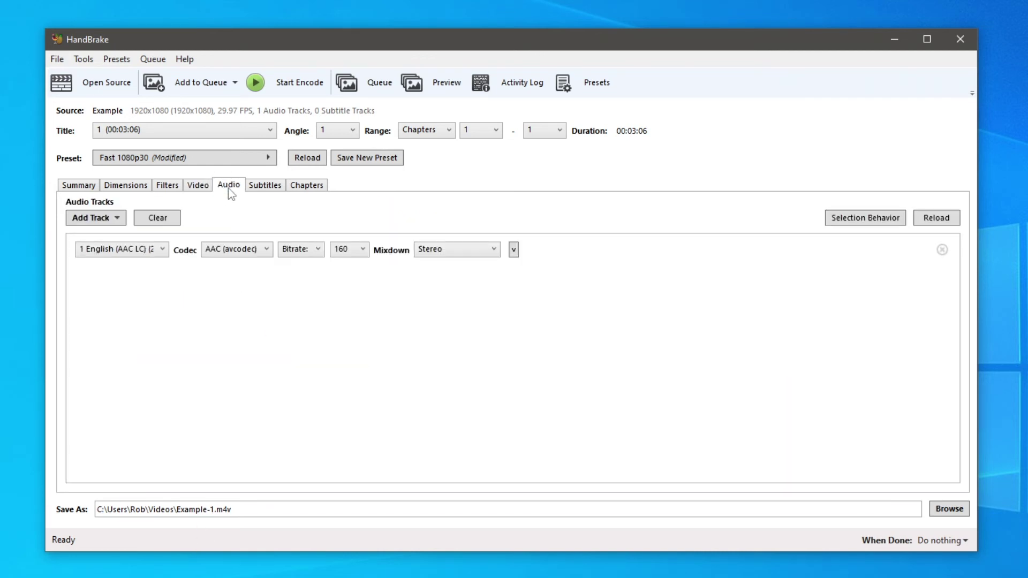
{"action": "left_click", "coordinate": [276, 190]}
{"action": "left_click", "coordinate": [317, 188]}
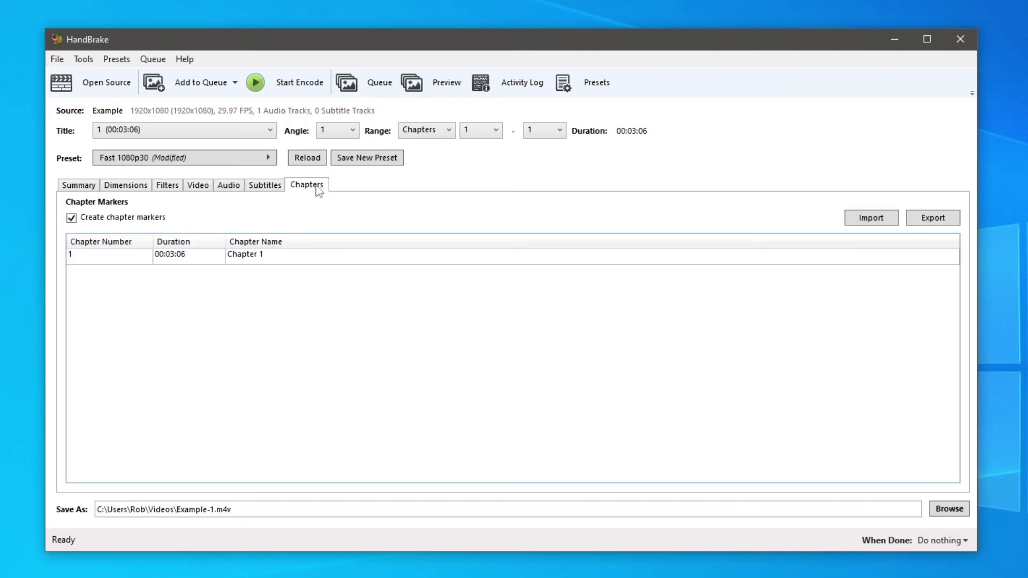
{"action": "left_click", "coordinate": [90, 184]}
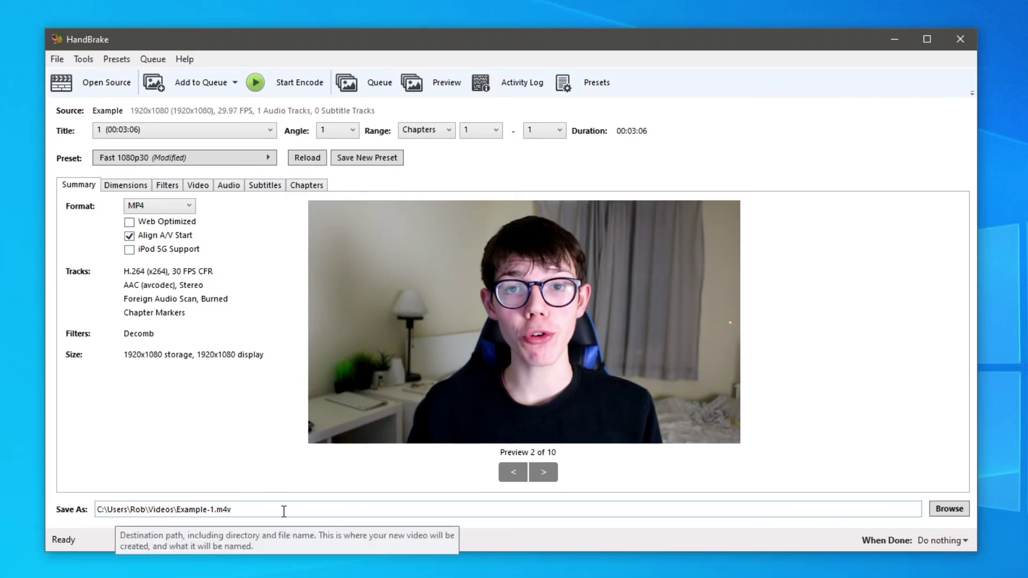
Save the output as Finished.m4v on the Desktop and start the encode.
{"action": "left_click", "coordinate": [951, 511]}
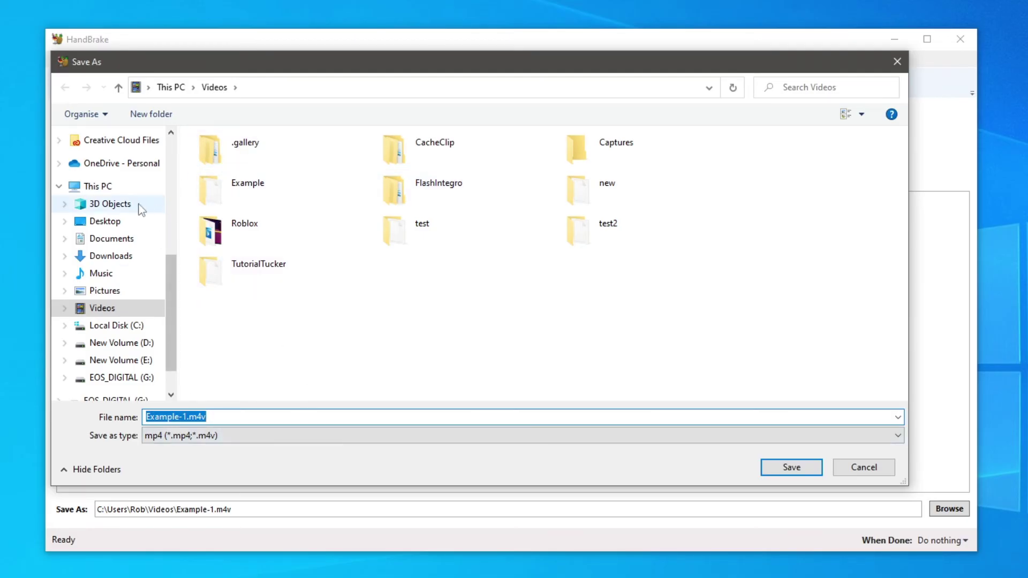
{"action": "left_click", "coordinate": [140, 221]}
{"action": "left_click", "coordinate": [785, 467]}
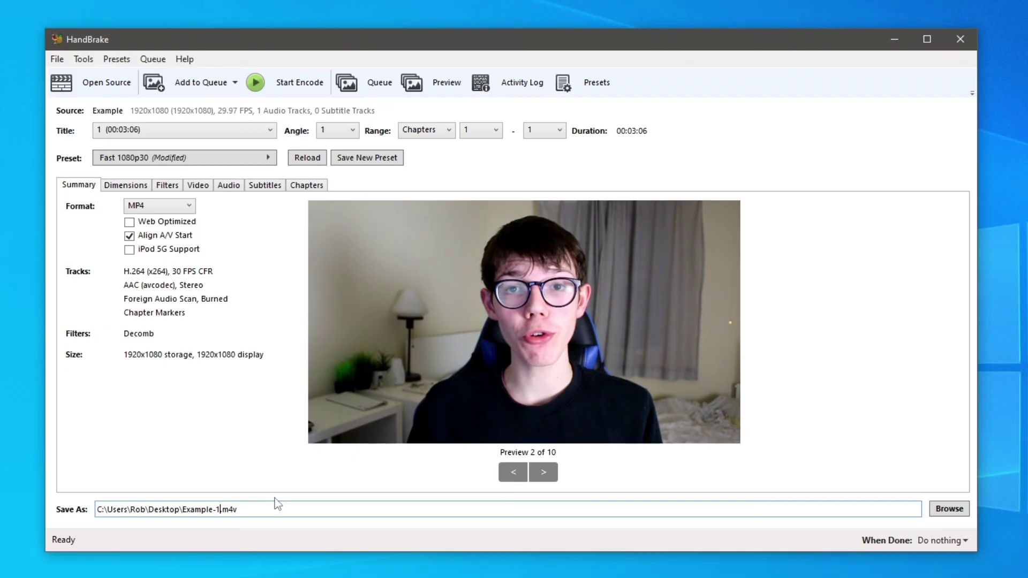
{"action": "key", "text": "BackSpace"}
{"action": "key", "text": "BackSpace"}
{"action": "key", "text": "BackSpace"}
{"action": "key", "text": "BackSpace"}
{"action": "key", "text": "BackSpace"}
{"action": "key", "text": "BackSpace"}
{"action": "key", "text": "BackSpace"}
{"action": "key", "text": "BackSpace"}
{"action": "key", "text": "BackSpace"}
{"action": "type", "text": "Finished"}
{"action": "left_click", "coordinate": [296, 89]}
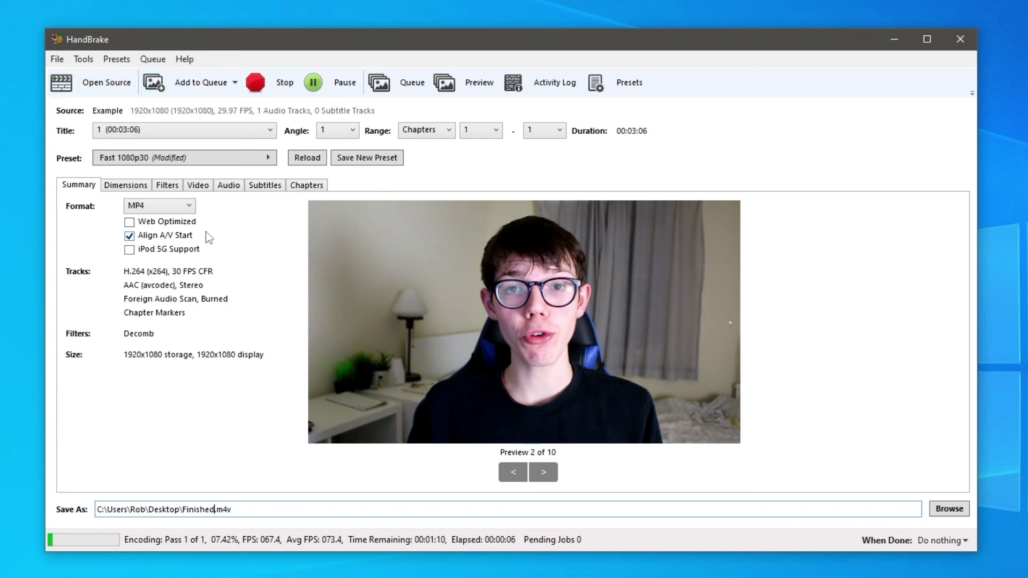
{"action": "mouse_move", "coordinate": [208, 236]}
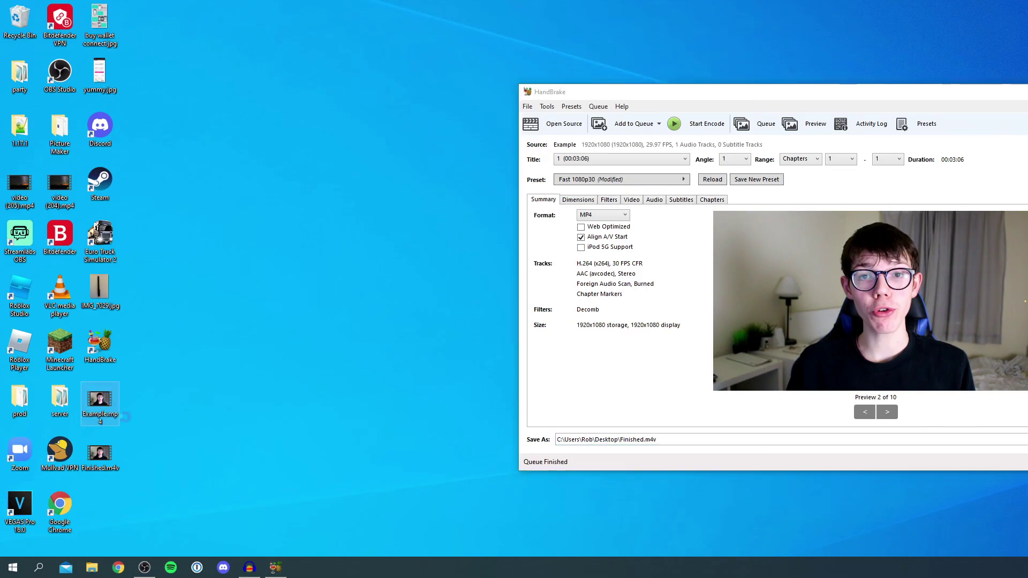
Show Example.mp4 (139 MB) and Finished.m4v (21.8 MB) properties side by side.
{"action": "right_click", "coordinate": [107, 399]}
{"action": "left_click", "coordinate": [139, 389]}
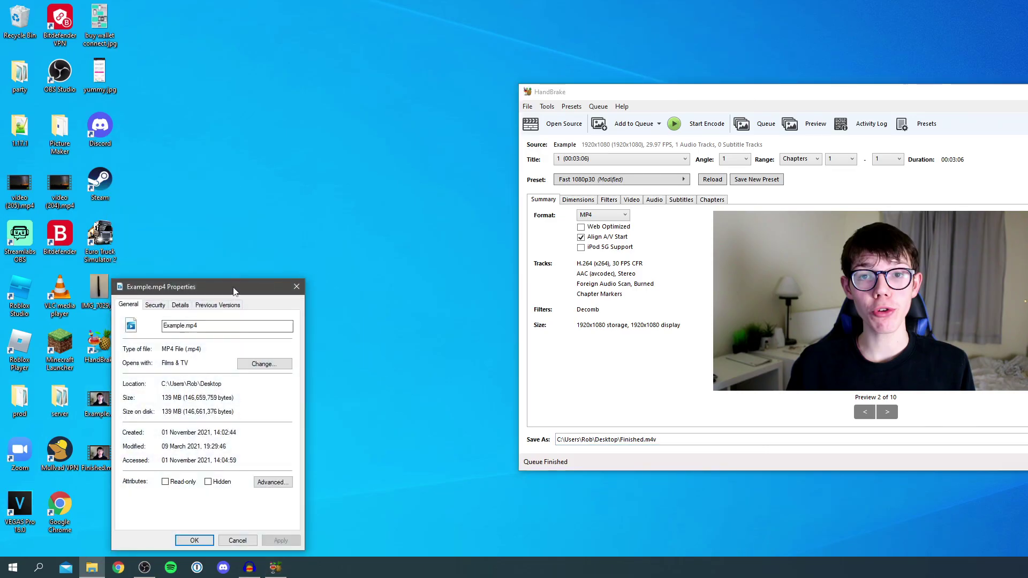
{"action": "left_click_drag", "start_coordinate": [229, 285], "coordinate": [262, 185]}
{"action": "left_click", "coordinate": [106, 467]}
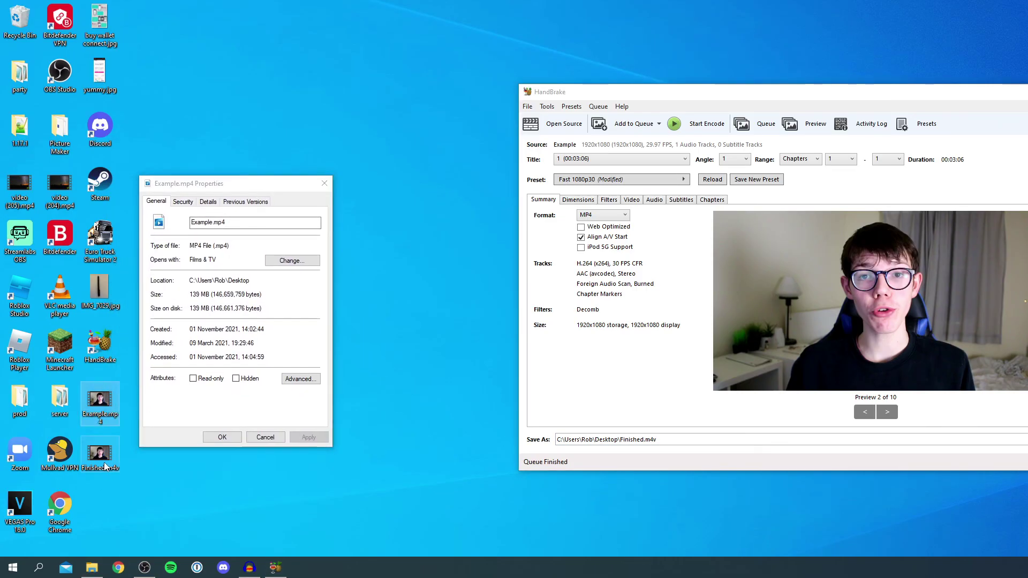
{"action": "right_click", "coordinate": [106, 467]}
{"action": "left_click", "coordinate": [133, 455]}
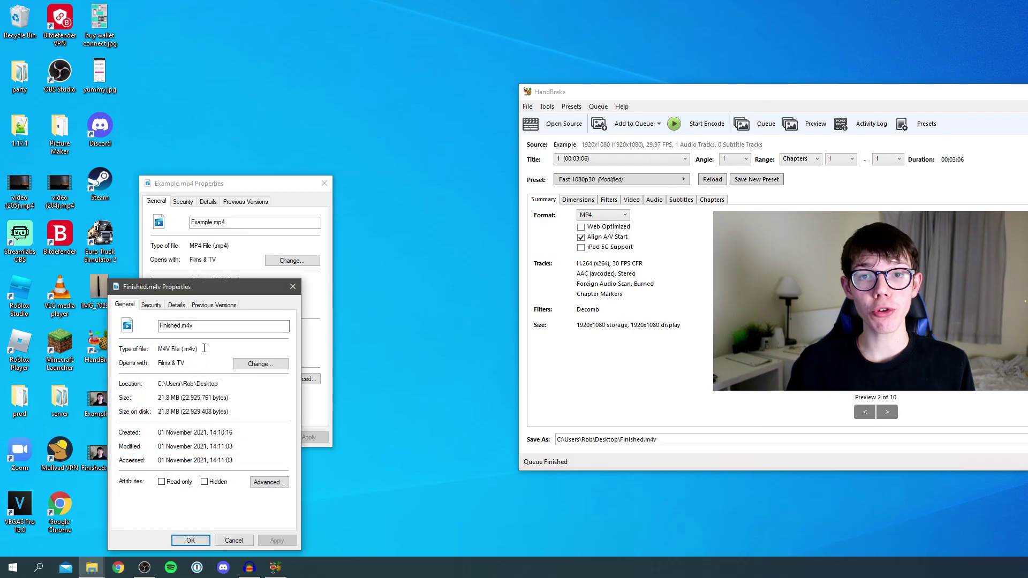
{"action": "left_click_drag", "start_coordinate": [202, 288], "coordinate": [435, 199]}
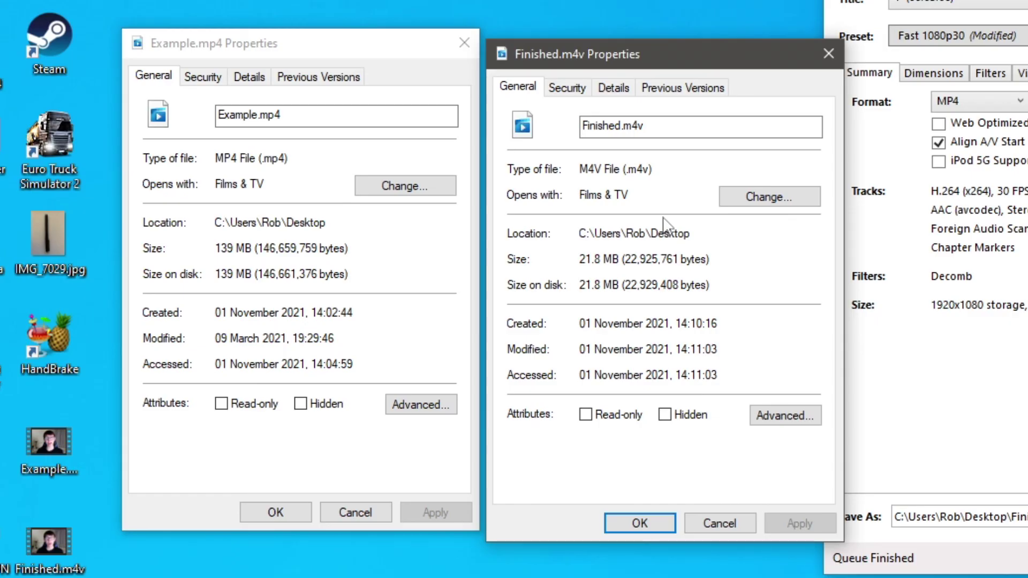
Close both property windows and move HandBrake to the left.
{"action": "left_click_drag", "start_coordinate": [633, 50], "coordinate": [632, 34]}
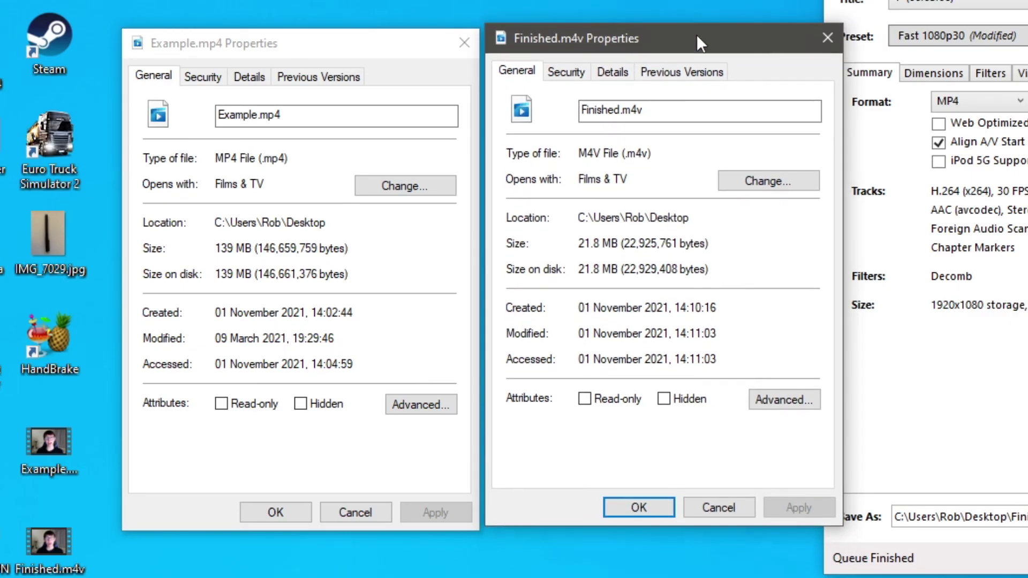
{"action": "left_click", "coordinate": [839, 33]}
{"action": "left_click", "coordinate": [470, 39]}
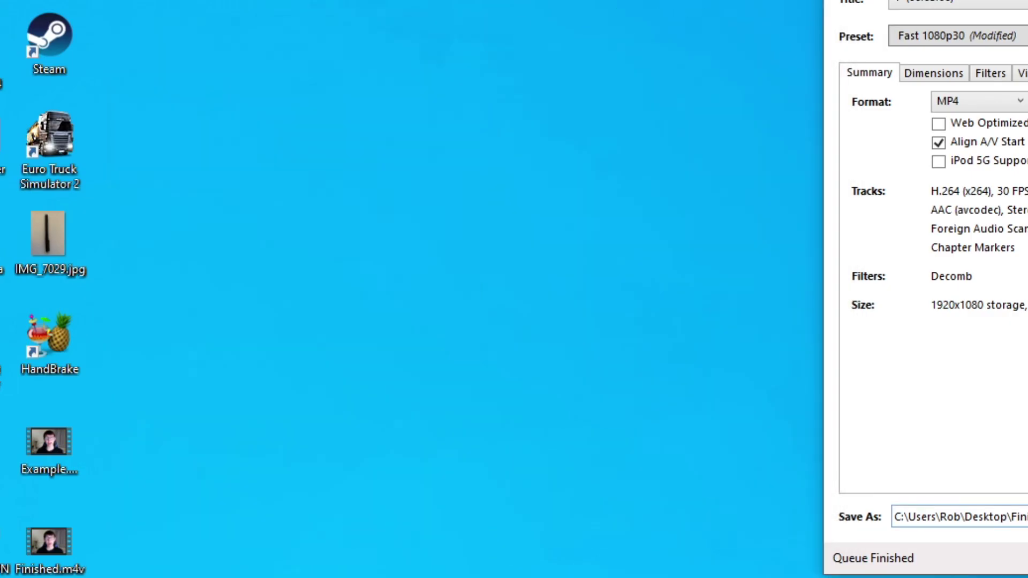
{"action": "left_click_drag", "start_coordinate": [636, 107], "coordinate": [289, 110]}
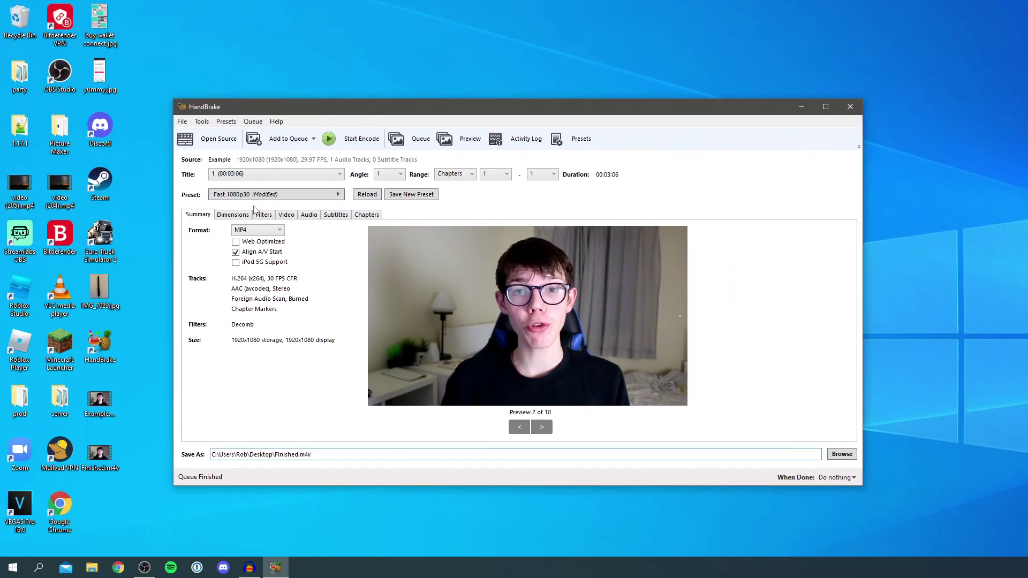
Close the HandBrake window.
{"action": "left_click", "coordinate": [849, 107]}
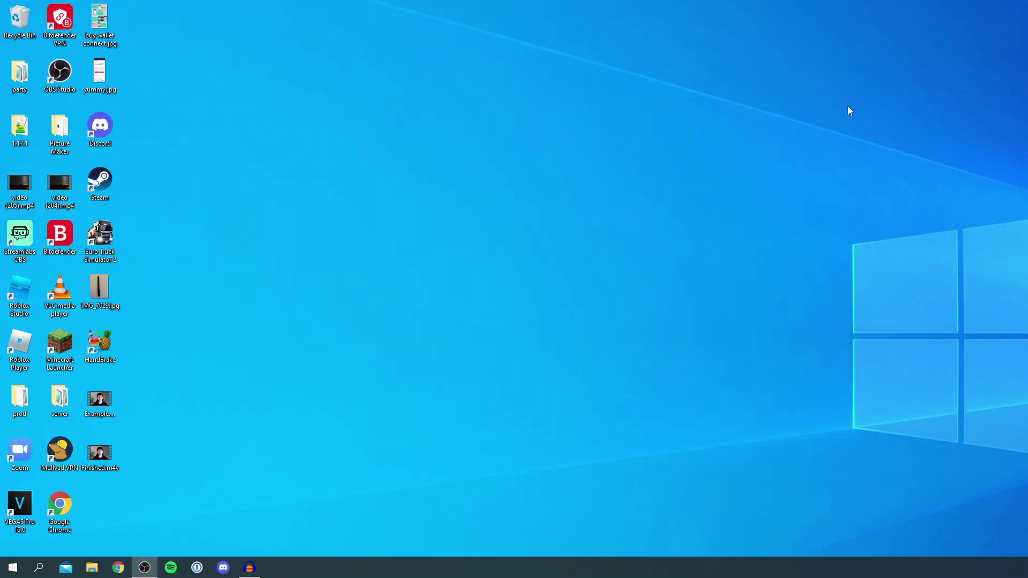